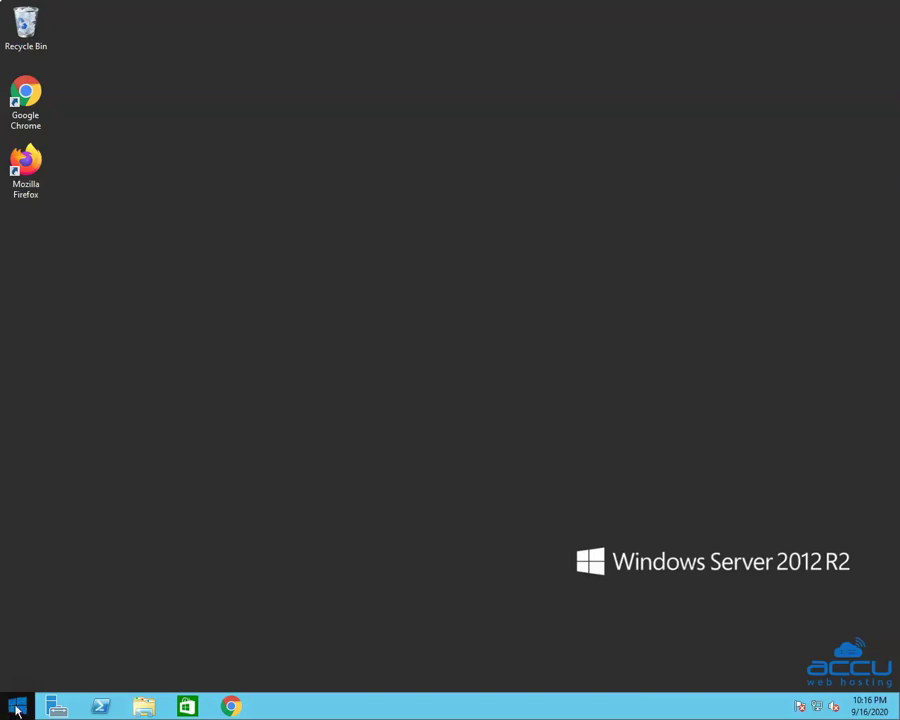
# Step: Search the Start screen for 'run' and launch the Run dialog
pyautogui.click(17, 704)
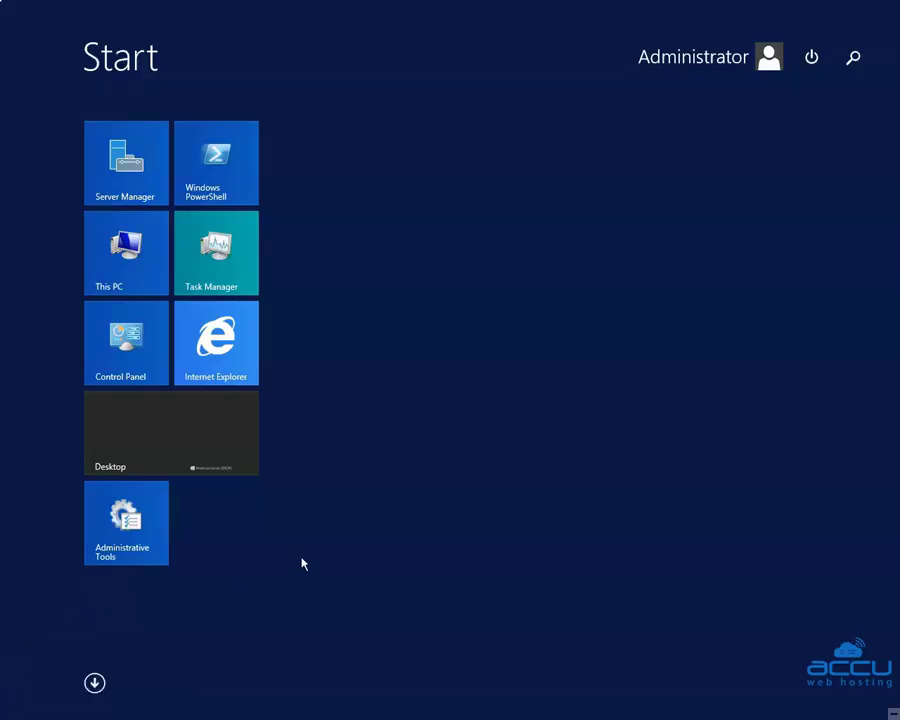
pyautogui.click(854, 60)
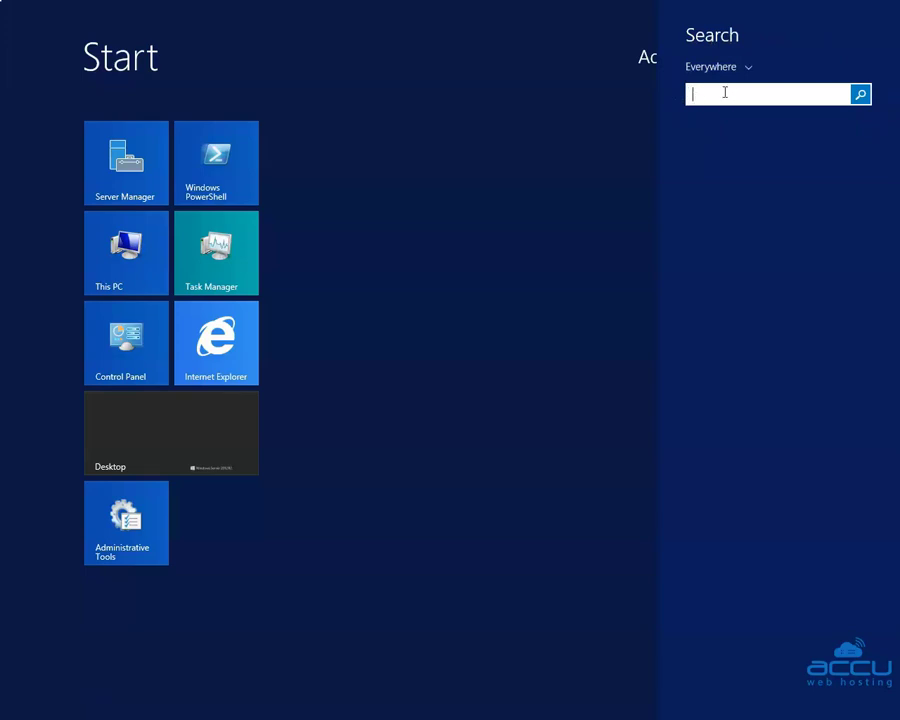
pyautogui.write('un')
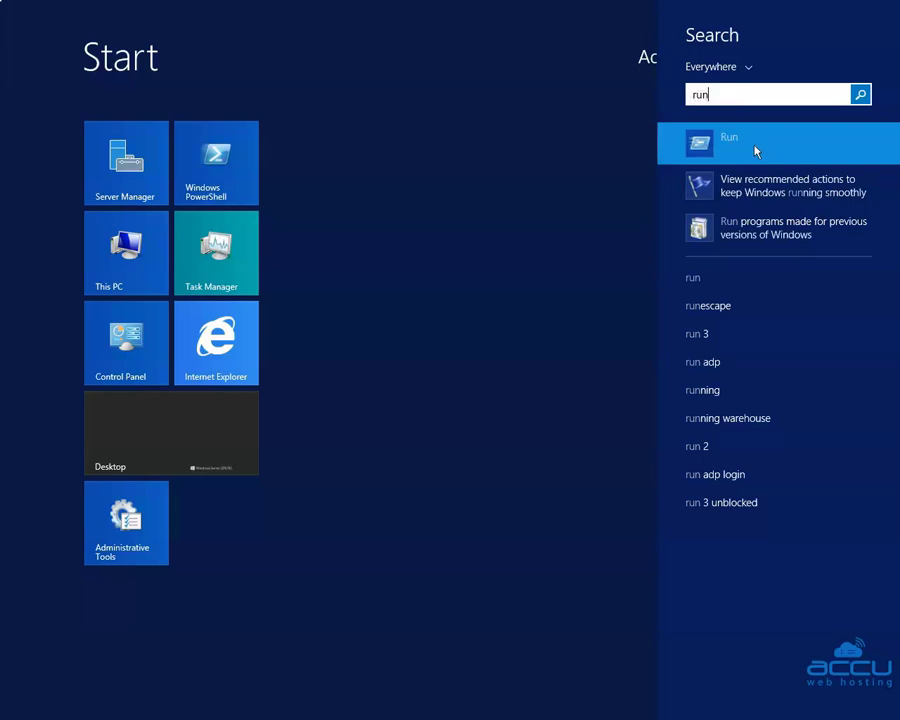
pyautogui.click(755, 150)
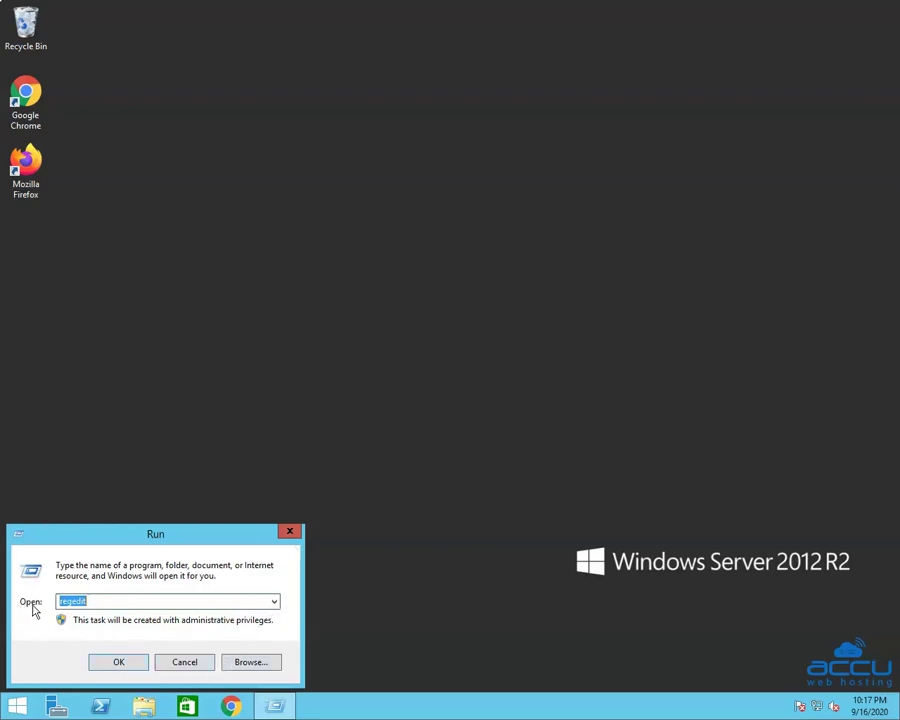
# Step: Replace the old regedit command with shell:startup to open the empty Startup folder
pyautogui.click(98, 602)
pyautogui.press('BackSpace')
pyautogui.press('BackSpace')
pyautogui.press('BackSpace')
pyautogui.press('BackSpace')
pyautogui.press('BackSpace')
pyautogui.press('BackSpace')
pyautogui.press('BackSpace')
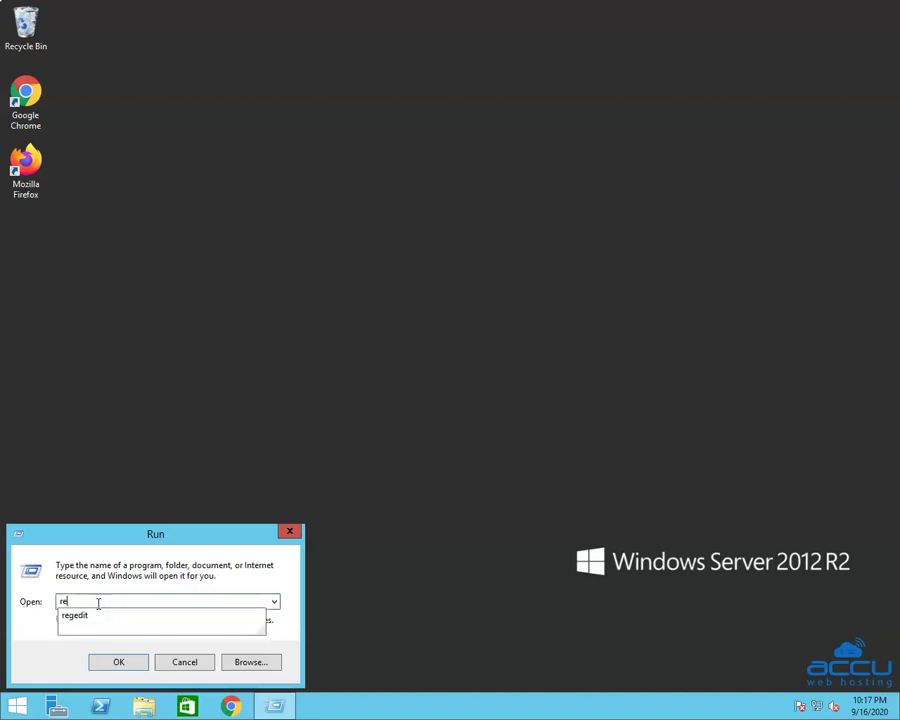
pyautogui.write('shell')
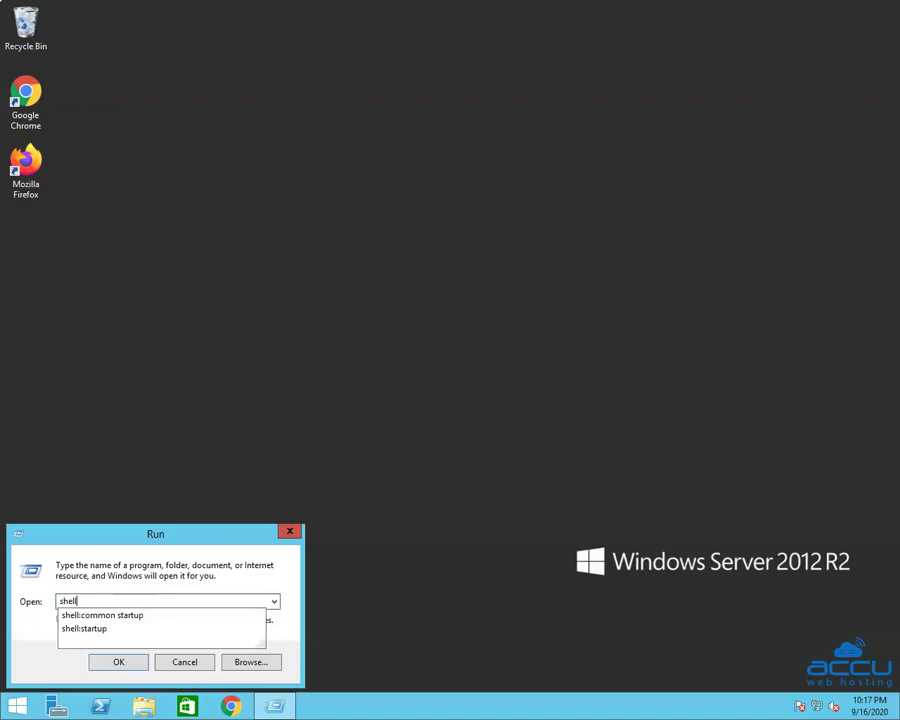
pyautogui.write(':sta')
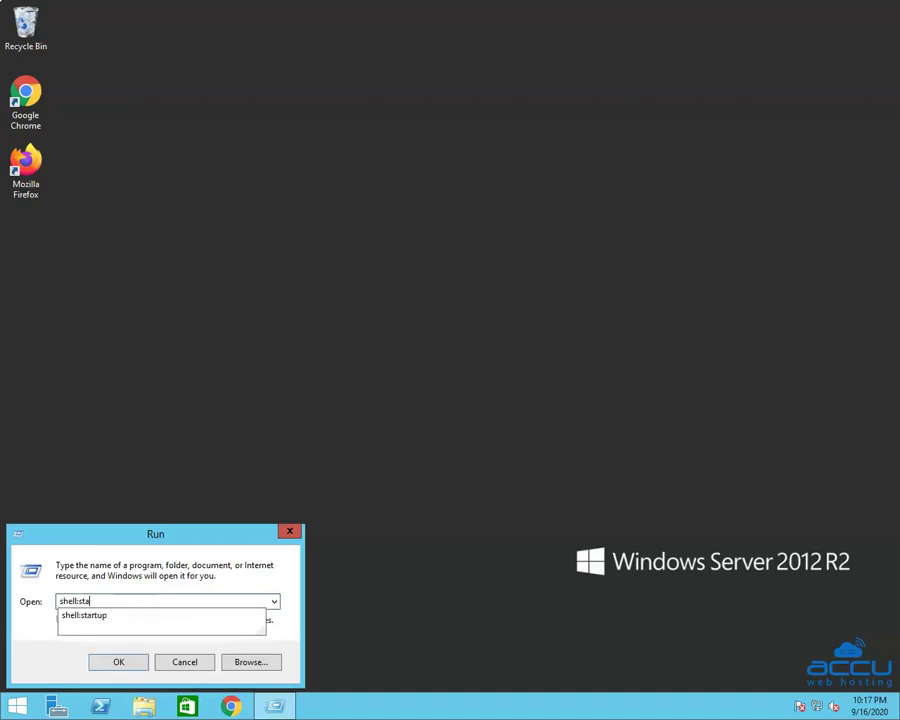
pyautogui.write('rtup')
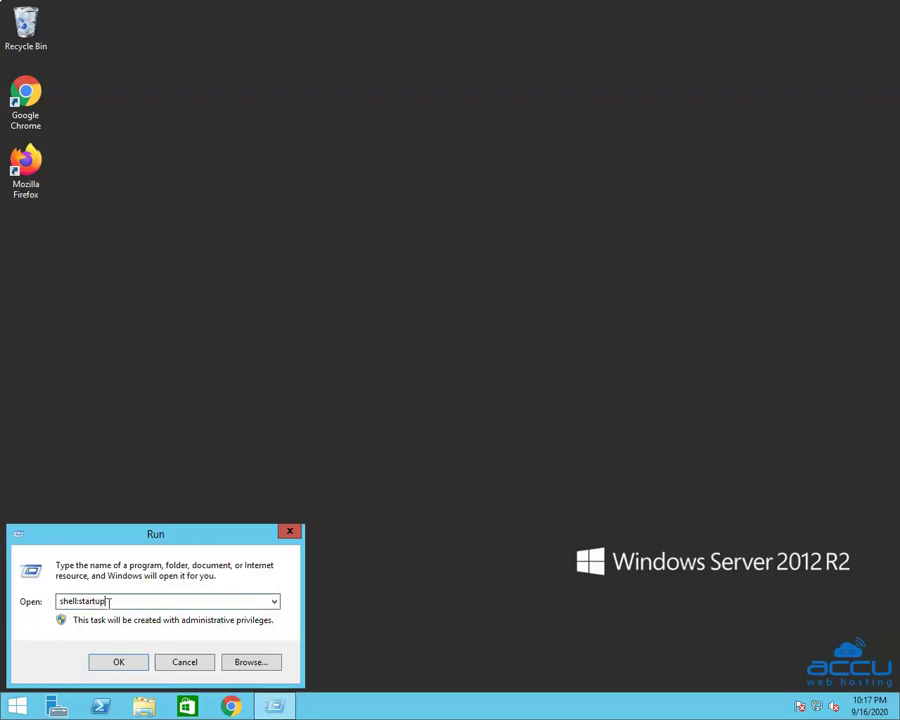
pyautogui.click(119, 662)
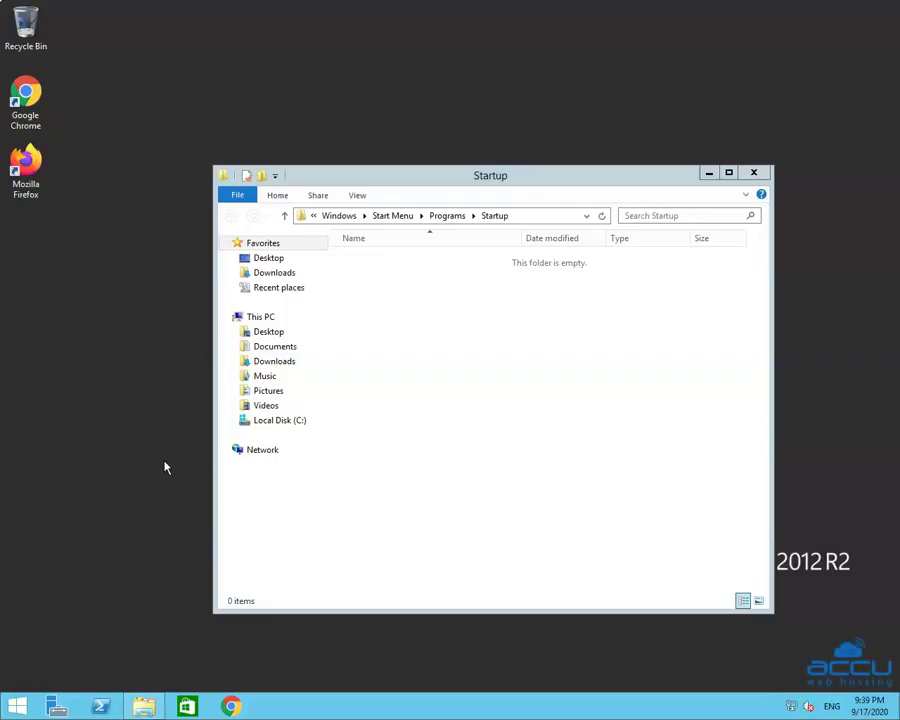
# Step: Open This PC in a second Explorer window, showing the C: and D: drives
pyautogui.click(14, 708)
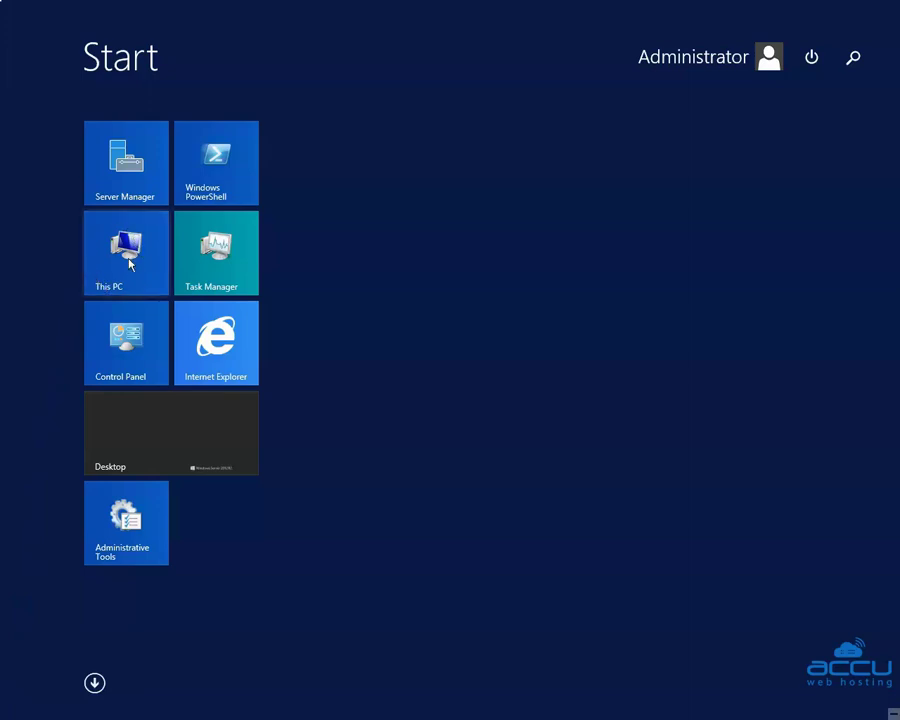
pyautogui.press('Escape')
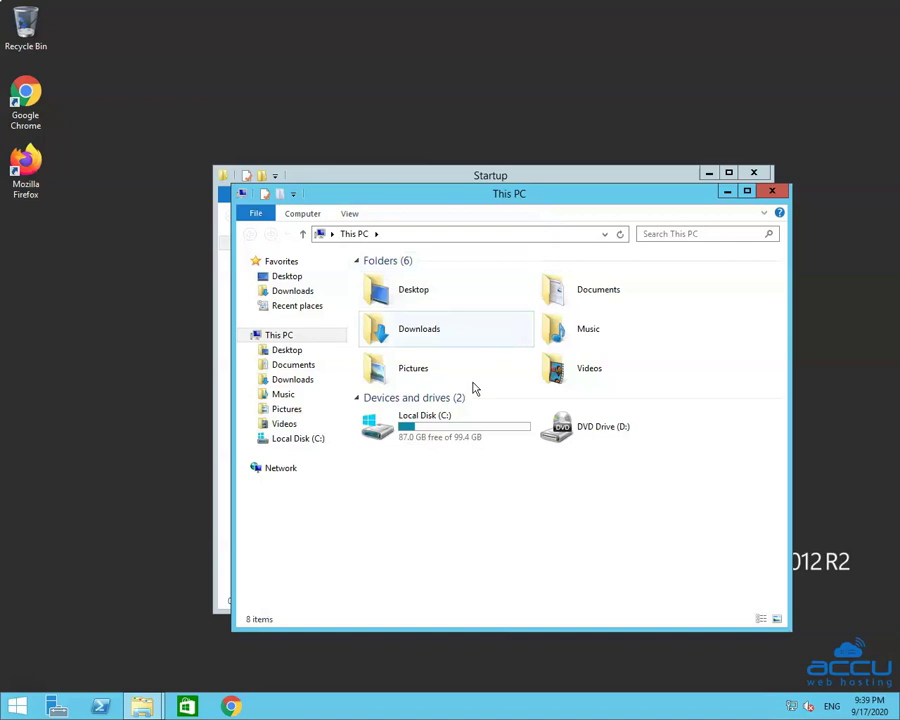
pyautogui.moveTo(416, 438)
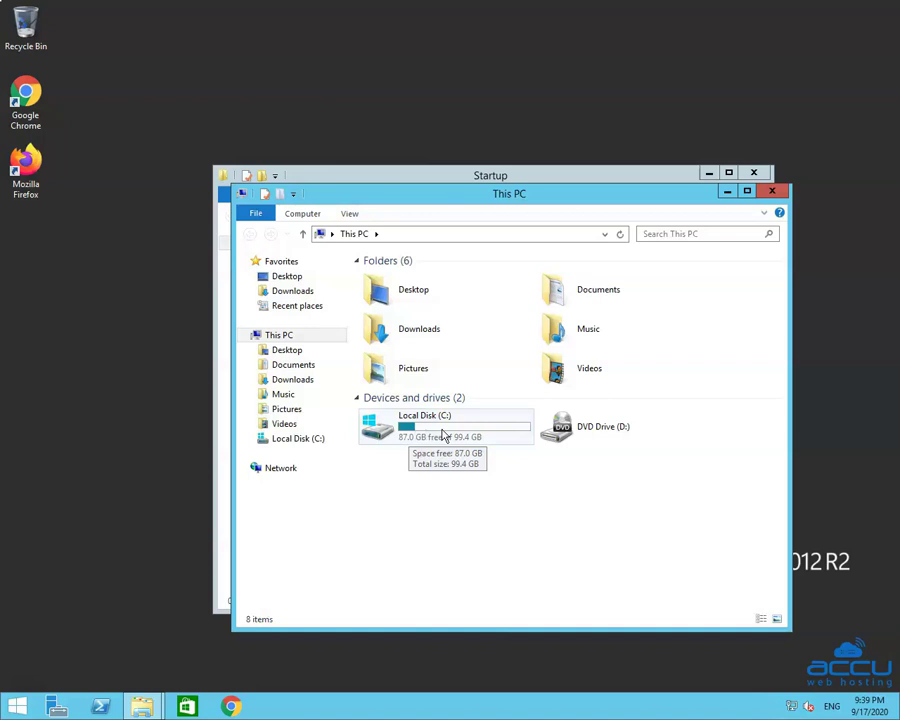
# Step: Browse Local Disk (C:) › Program Files (x86) and open the MetaTrader folder
pyautogui.rightClick(444, 436)
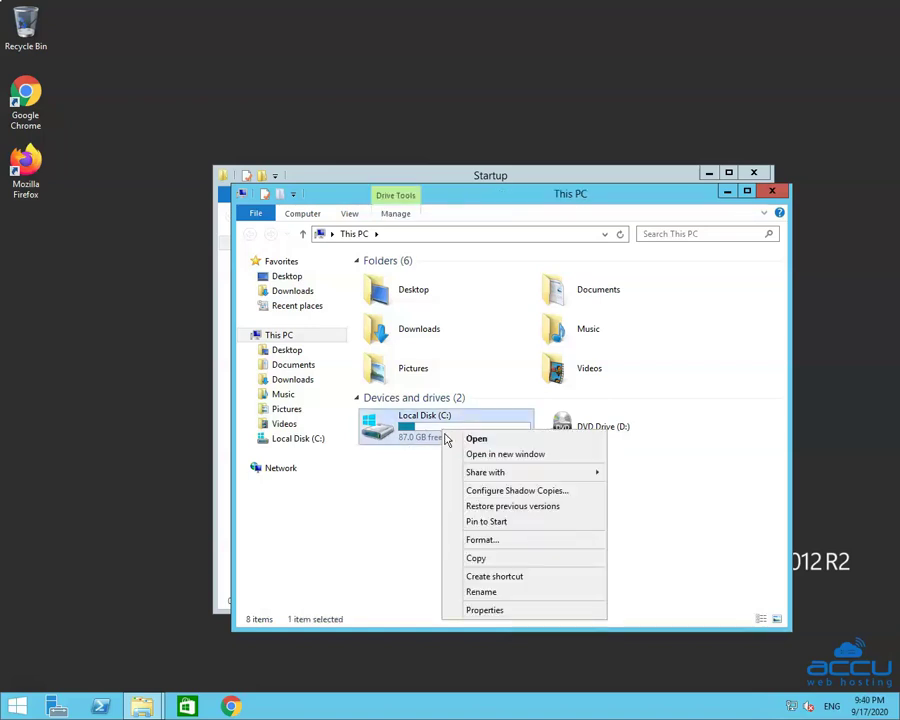
pyautogui.click(478, 441)
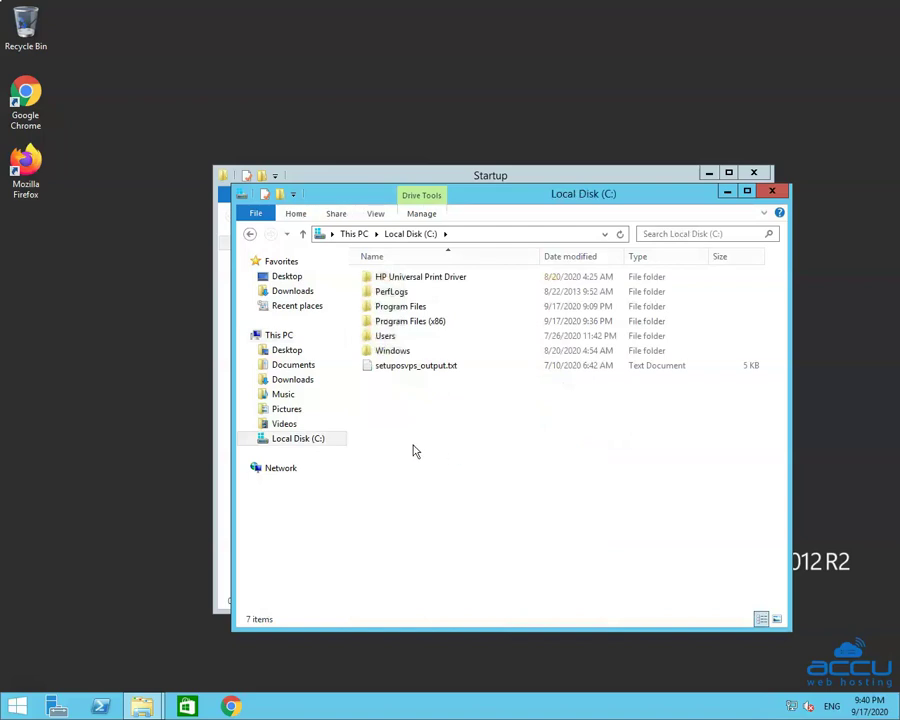
pyautogui.rightClick(415, 326)
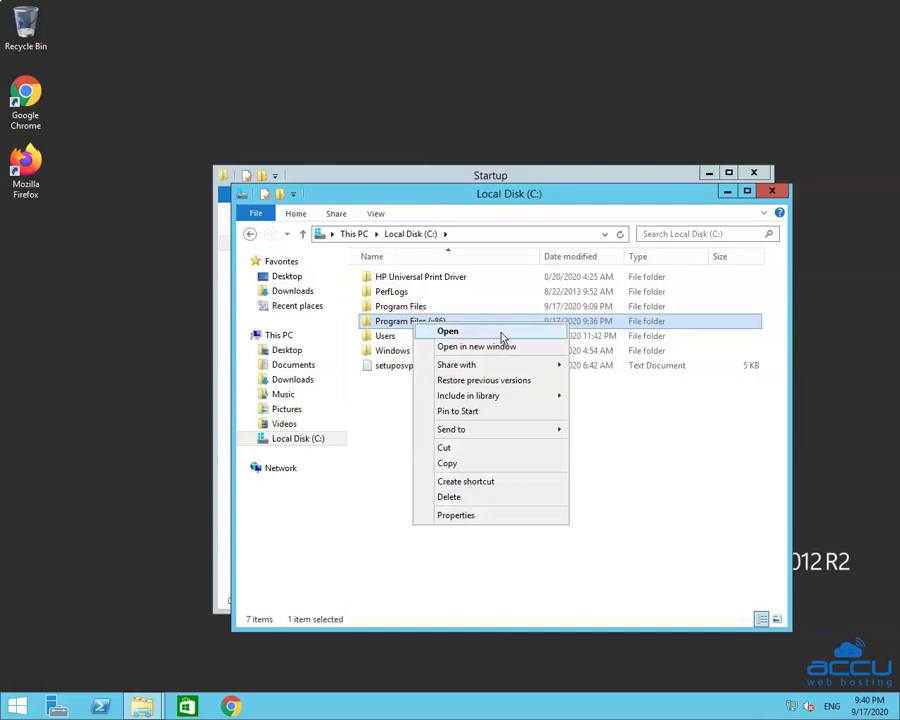
pyautogui.click(451, 338)
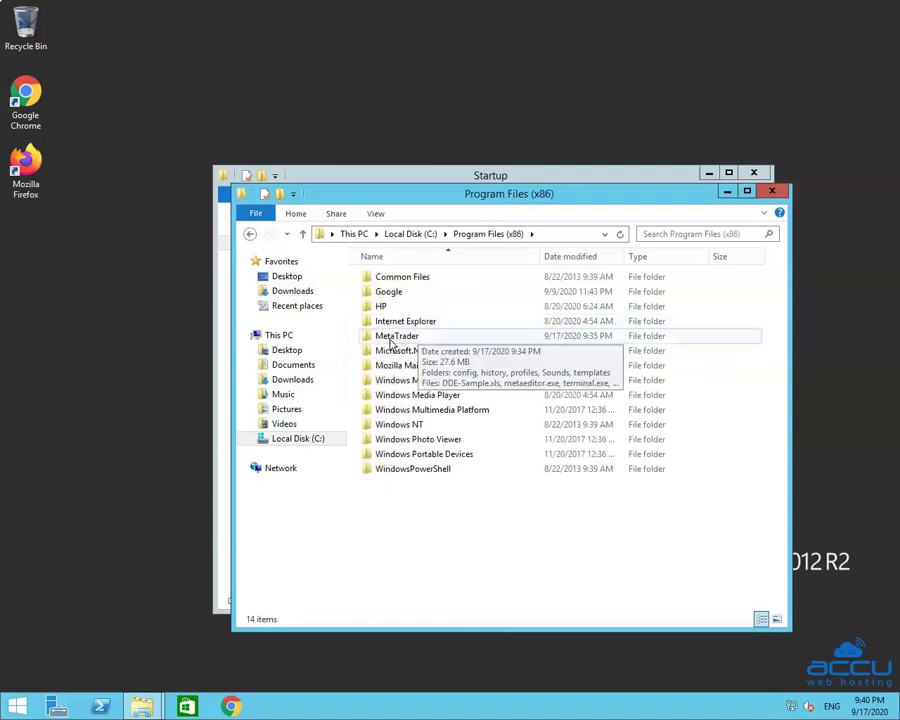
pyautogui.click(392, 340)
pyautogui.rightClick(392, 343)
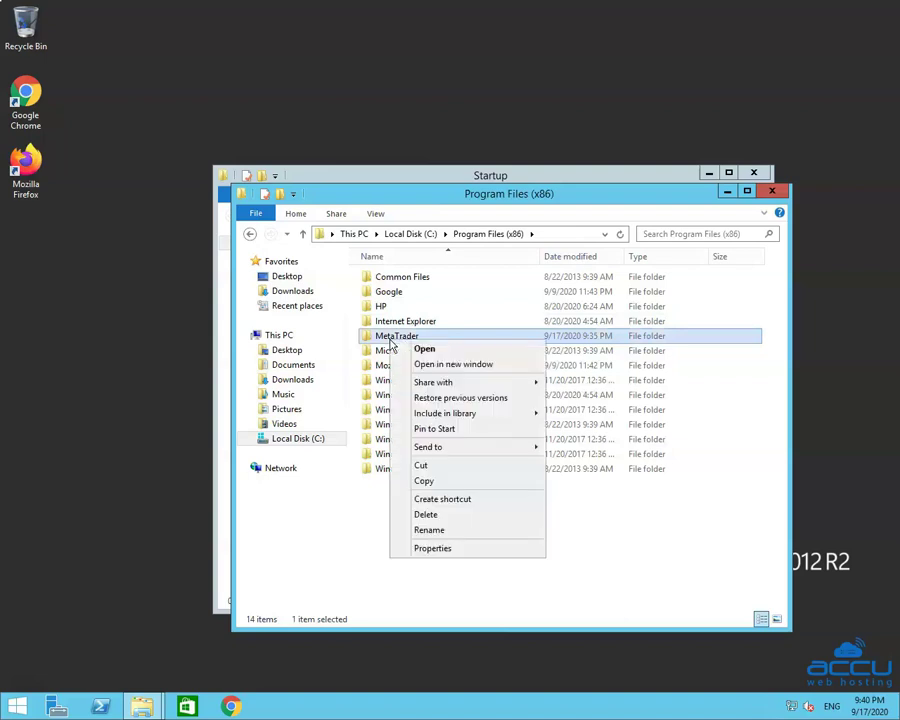
pyautogui.click(445, 350)
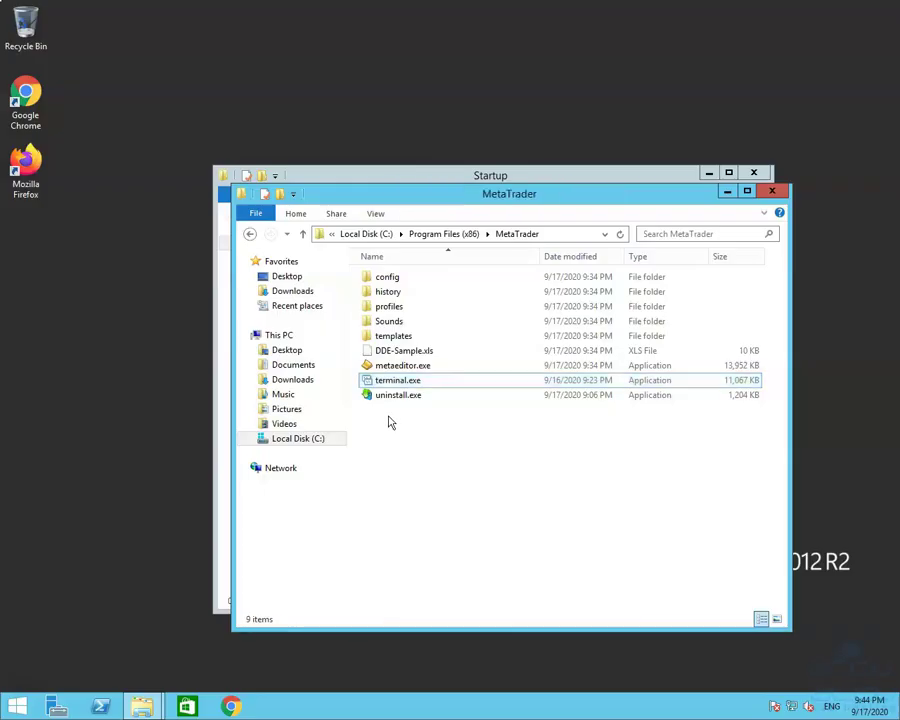
# Step: Copy terminal.exe from the MetaTrader folder and bring the Startup window forward
pyautogui.click(385, 380)
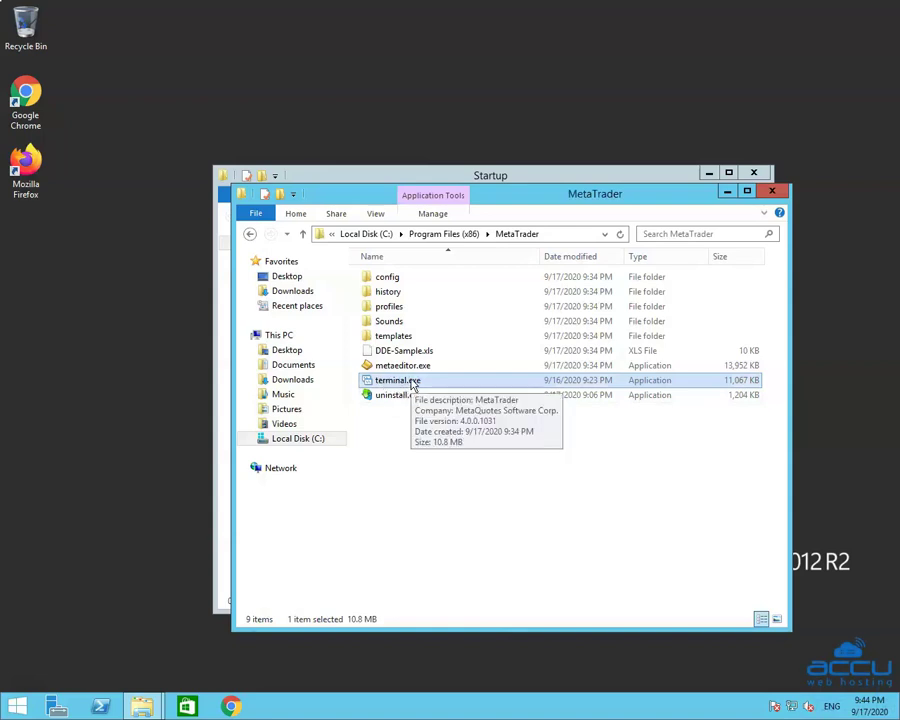
pyautogui.rightClick(411, 385)
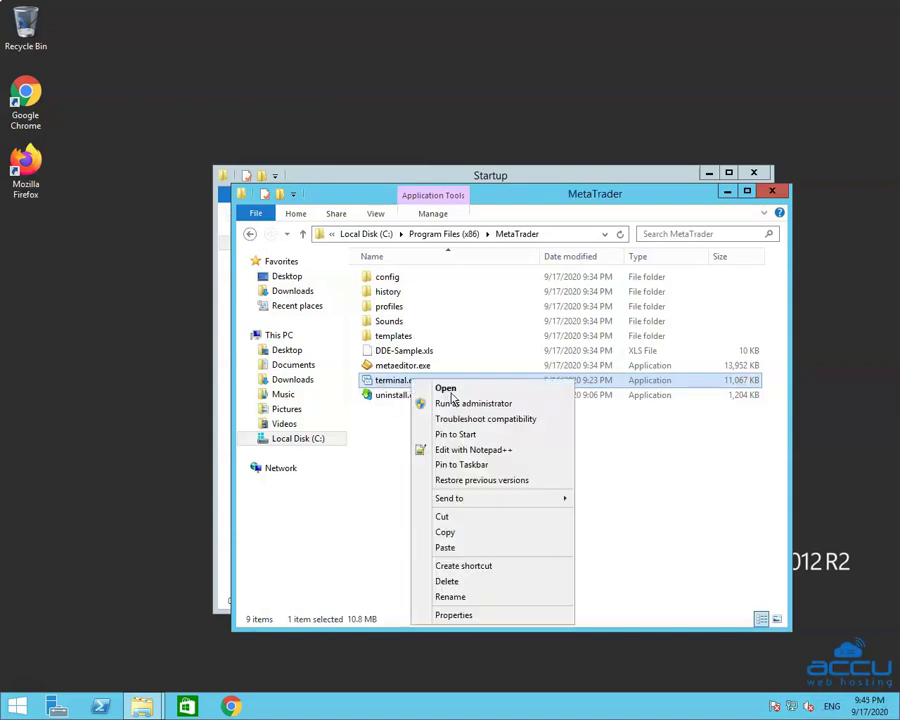
pyautogui.click(466, 536)
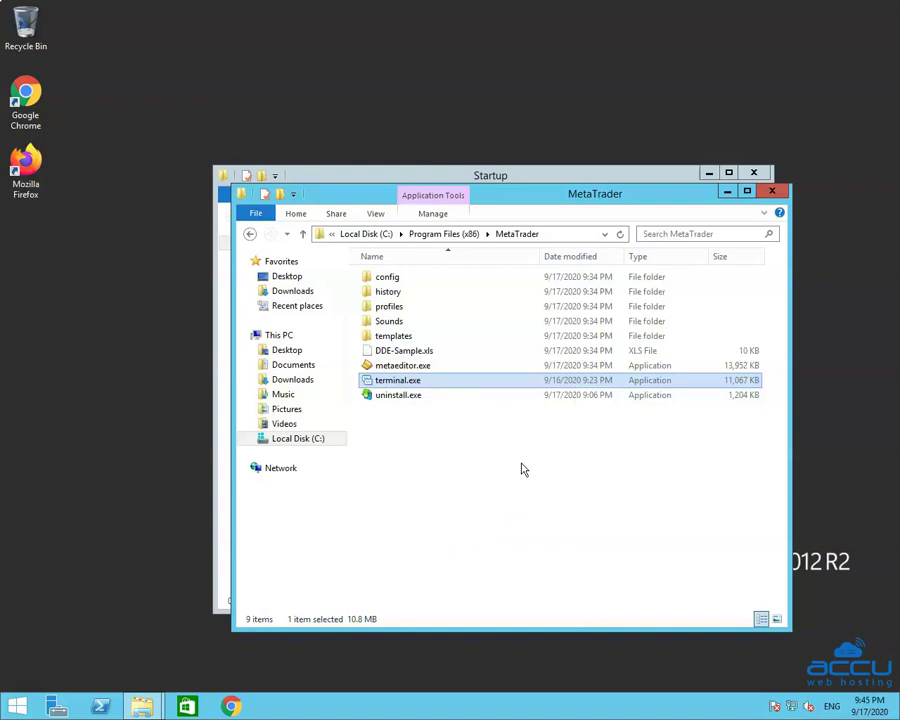
pyautogui.click(533, 177)
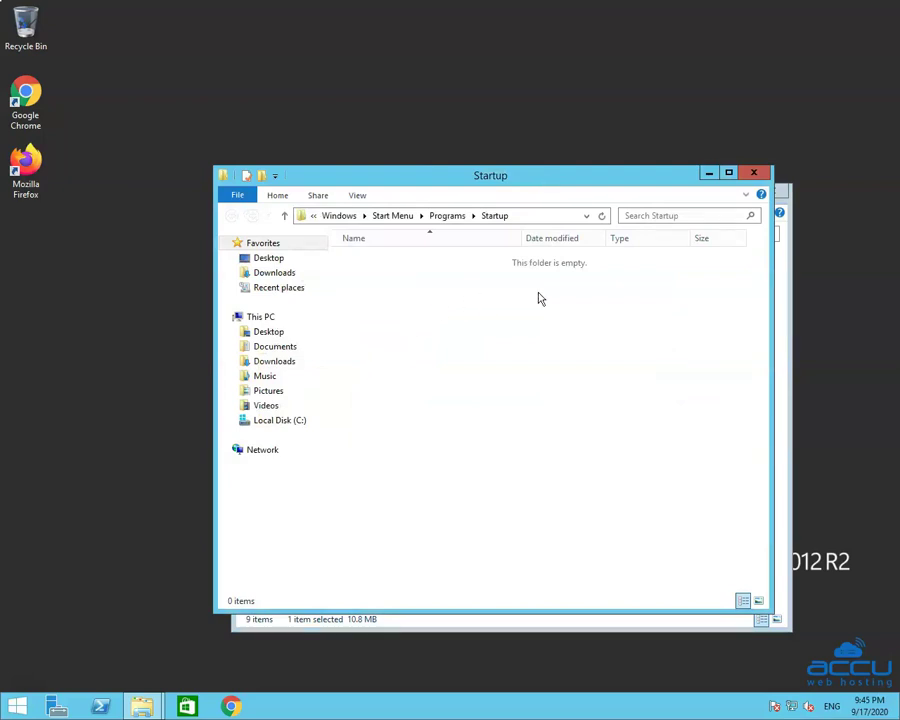
# Step: Paste a terminal.exe shortcut into the Startup folder, then close that window
pyautogui.rightClick(499, 358)
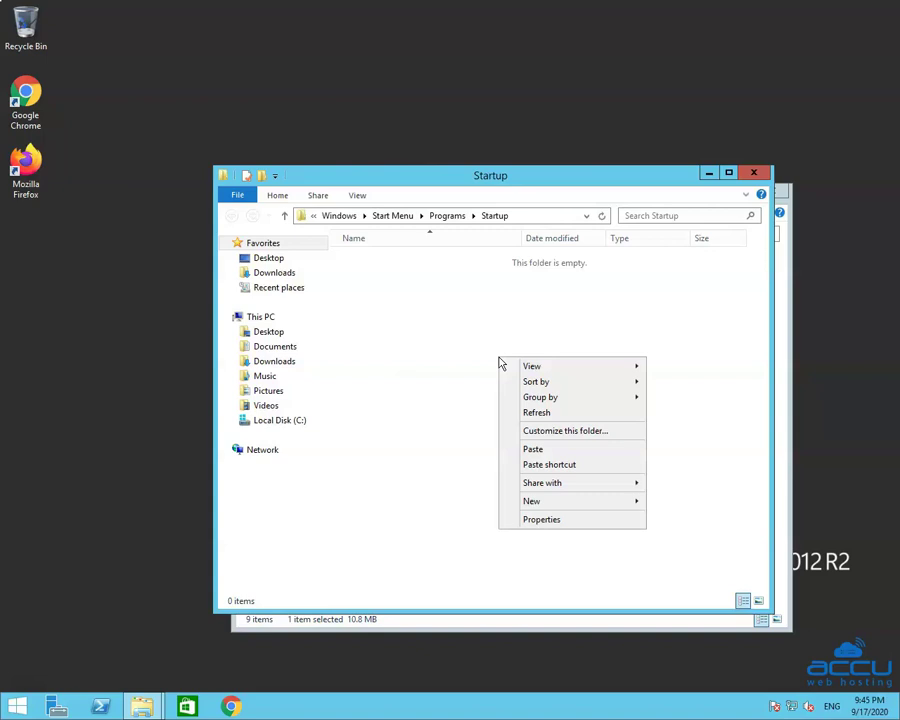
pyautogui.click(549, 465)
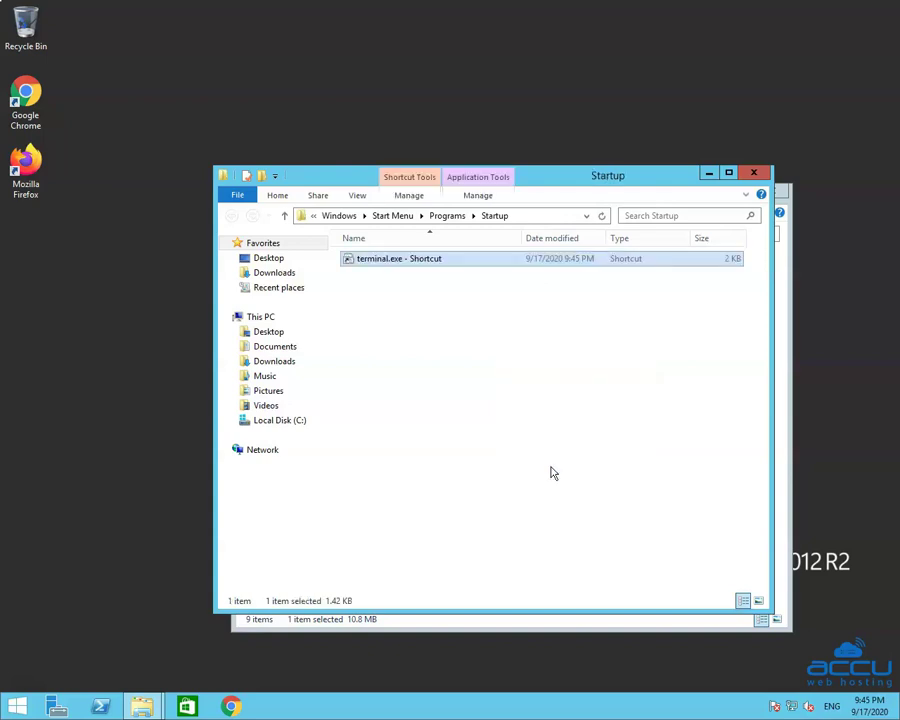
pyautogui.click(395, 331)
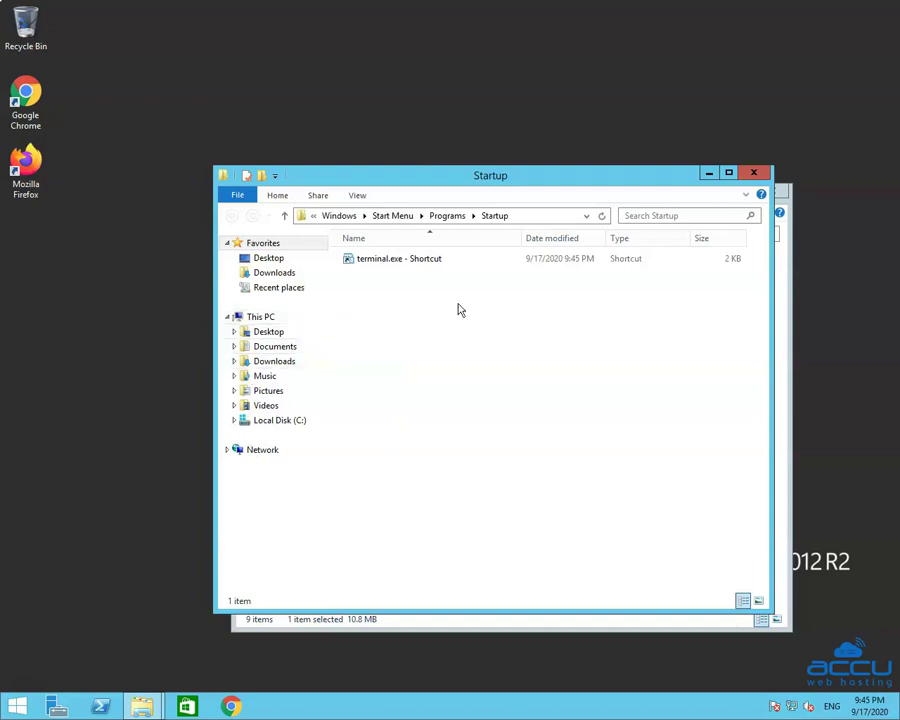
pyautogui.click(754, 176)
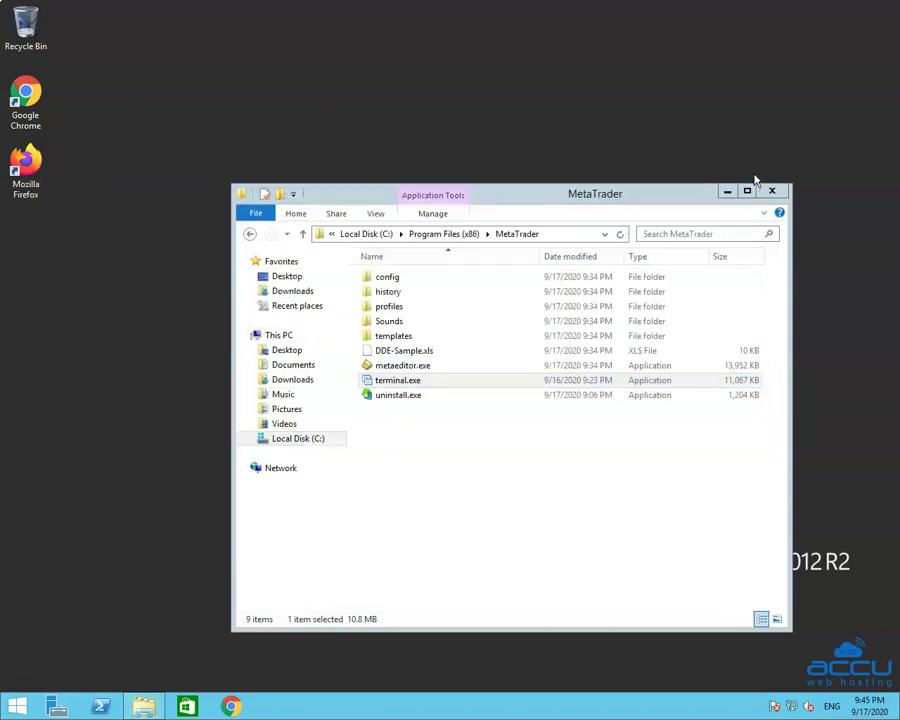
# Step: Close the MetaTrader window and restart the server with reason Other (Planned)
pyautogui.click(773, 193)
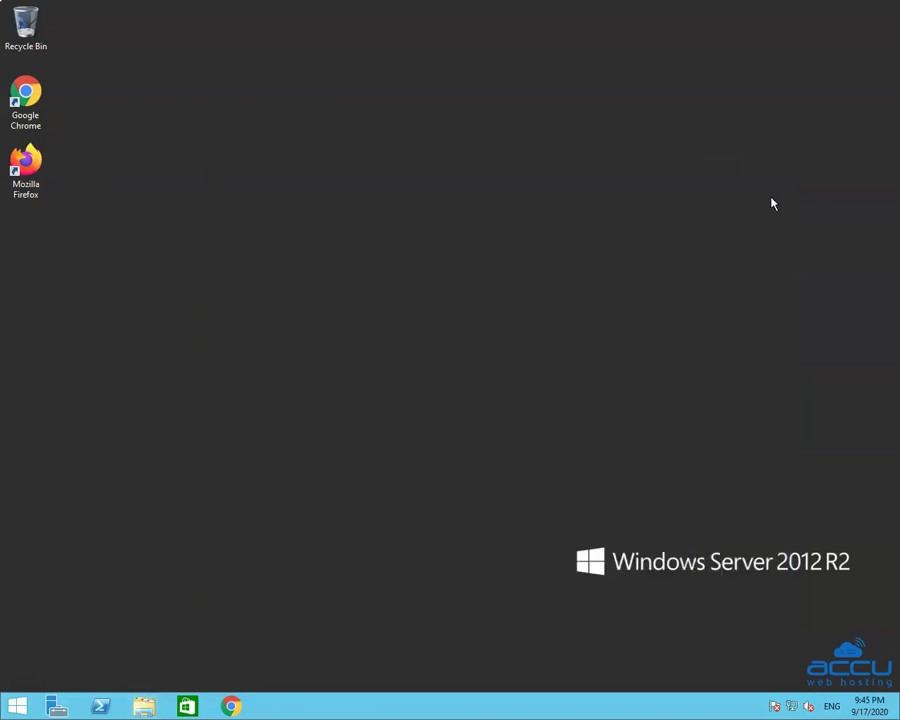
pyautogui.click(17, 705)
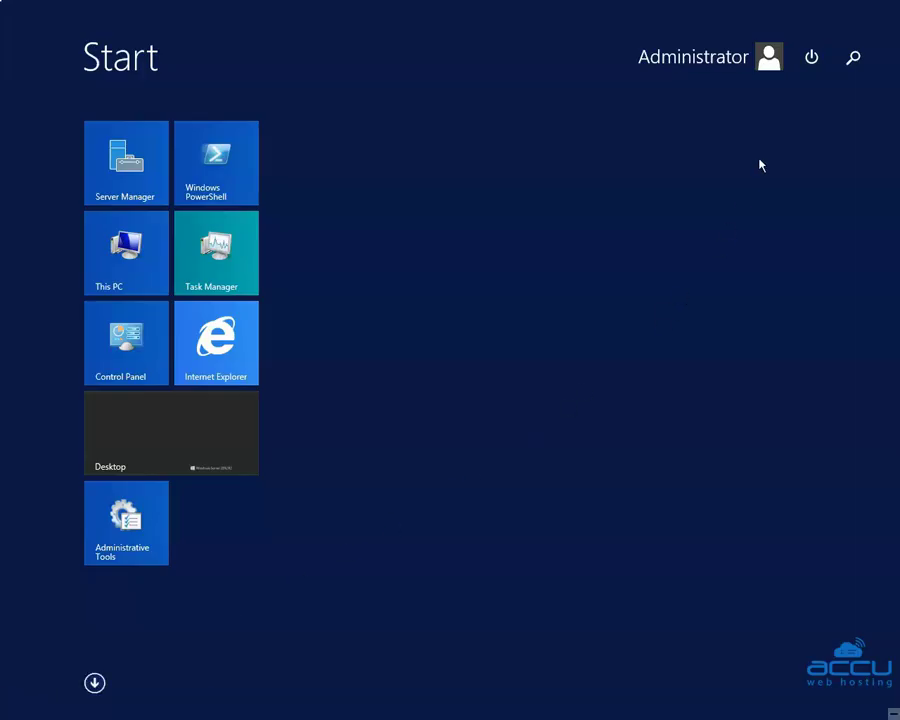
pyautogui.click(811, 62)
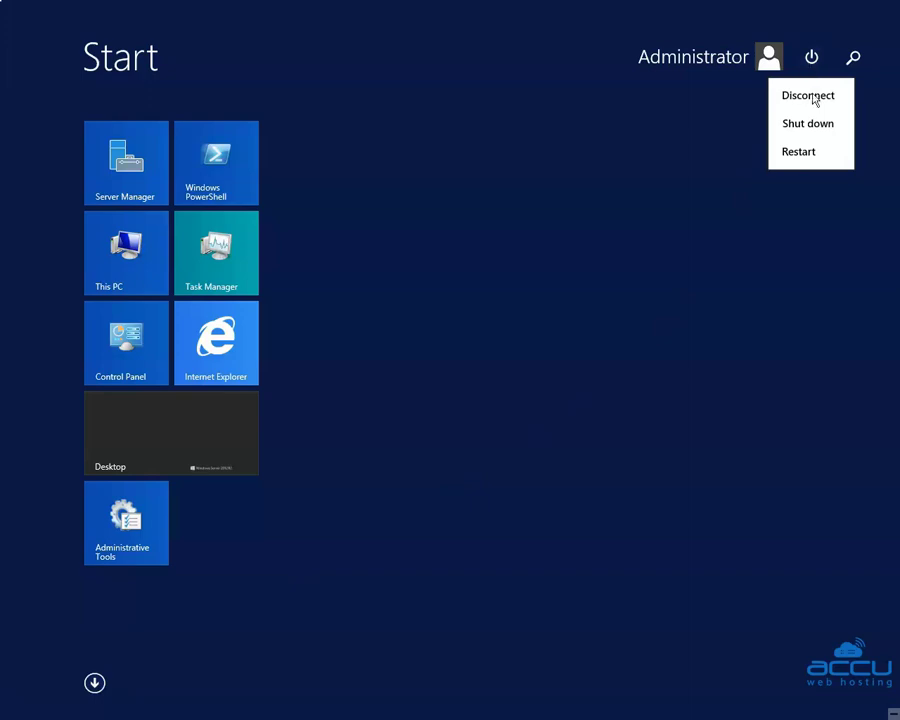
pyautogui.click(797, 157)
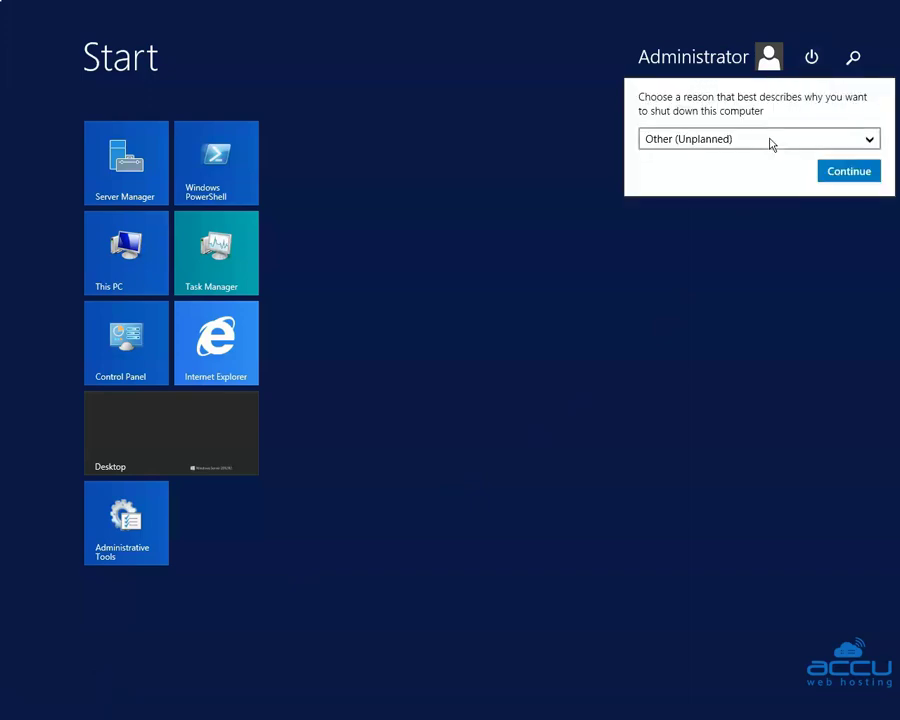
pyautogui.click(769, 145)
pyautogui.click(717, 173)
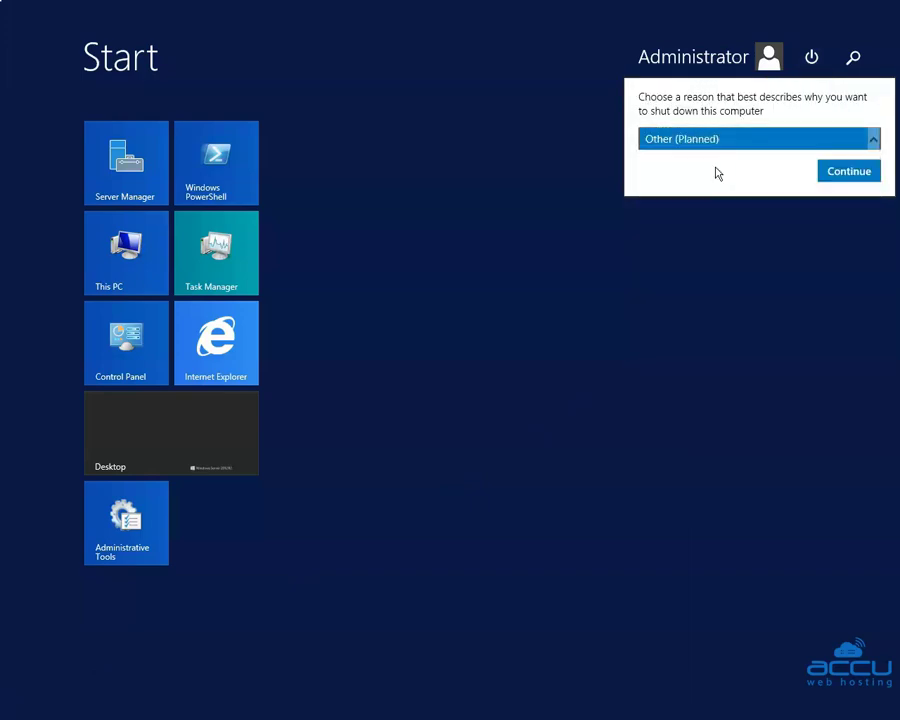
pyautogui.click(838, 176)
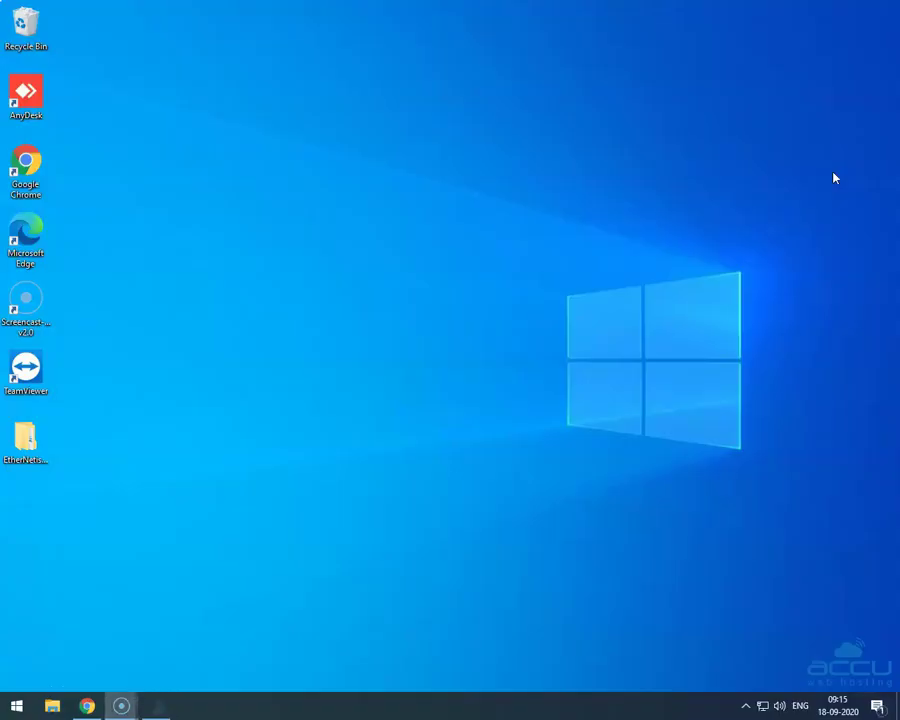